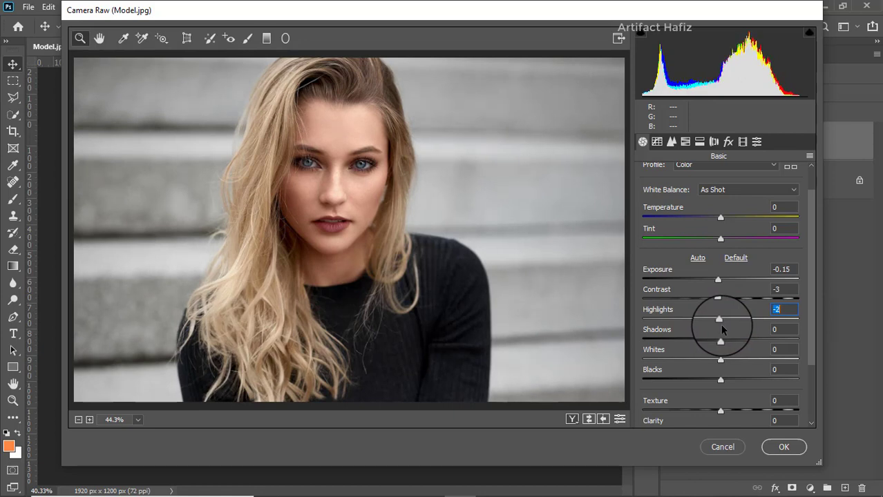
Step: Set Shadows to -7, Whites to +13 and Blacks to -6 in the basic tone adjustments
drag(720, 336, 714, 382)
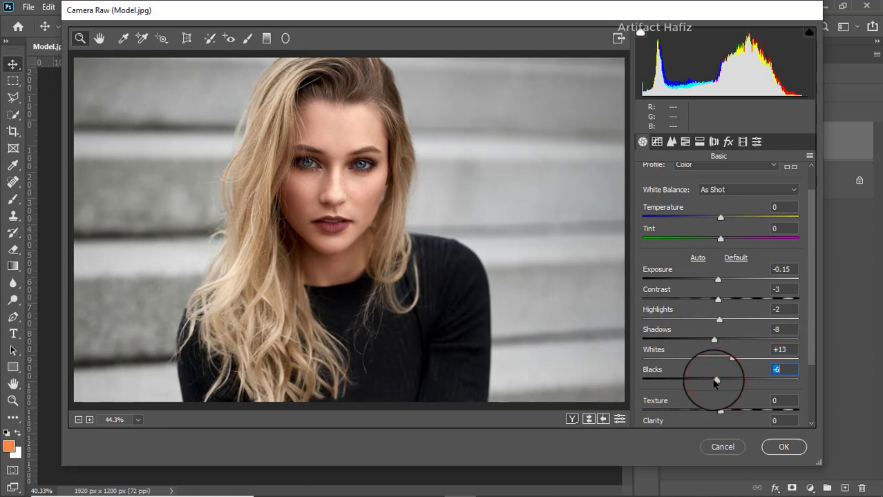
drag(715, 338, 716, 339)
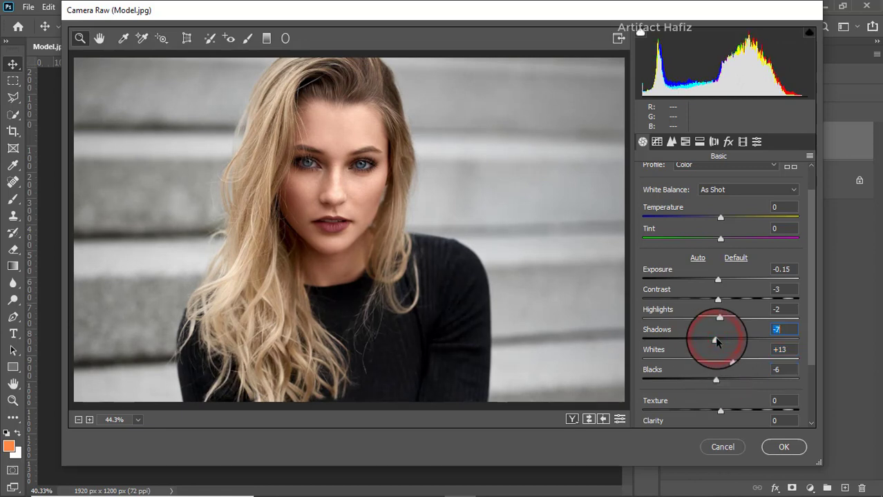
Step: Set Texture to -8, Clarity to -8, Dehaze to -7 and Vibrance to +4
scroll(723, 325, down, 3)
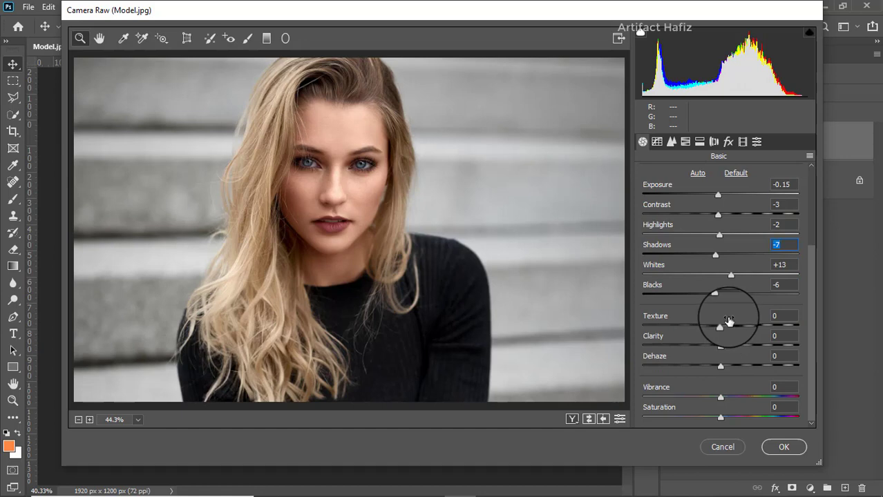
mouse_move(719, 326)
mouse_down()
mouse_move(706, 333)
mouse_move(728, 331)
mouse_move(699, 334)
mouse_move(716, 341)
mouse_up()
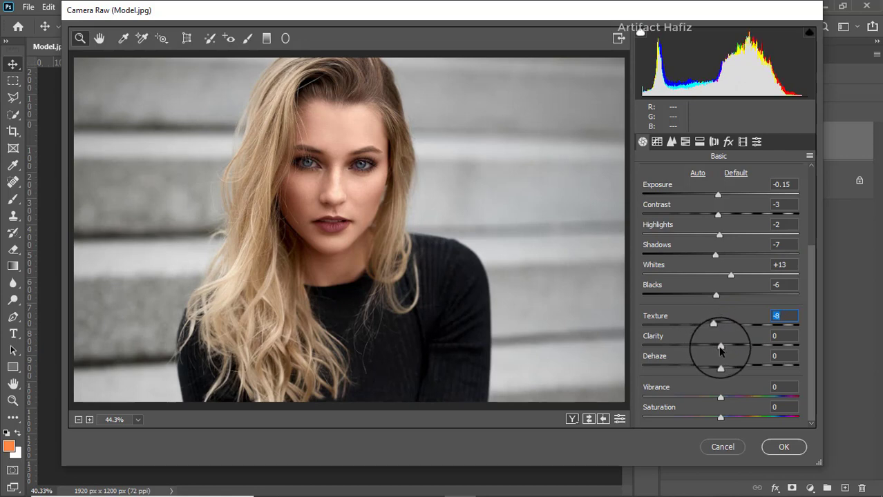
mouse_move(721, 346)
mouse_down()
mouse_move(762, 346)
mouse_move(704, 345)
mouse_move(724, 345)
mouse_move(716, 347)
mouse_up()
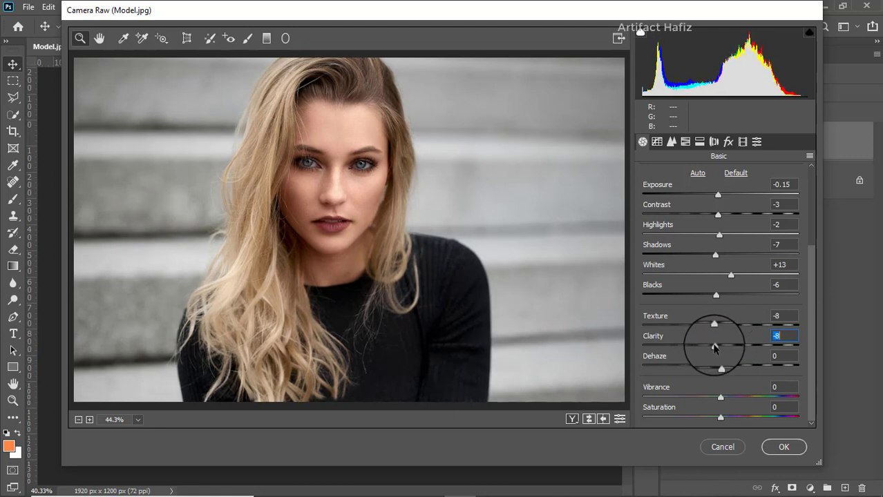
drag(721, 368, 724, 398)
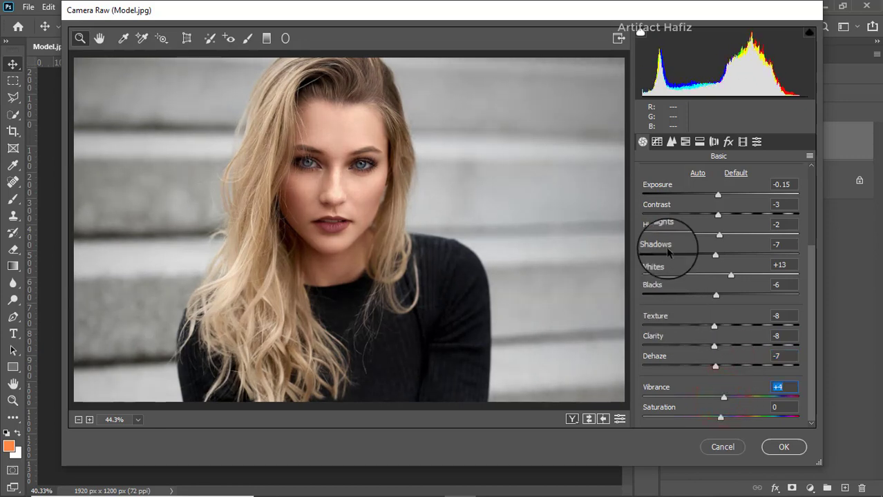
Step: Move the white point of the point tone curve to input 238 for RGB and input 250 for Red, both at output 255
click(657, 143)
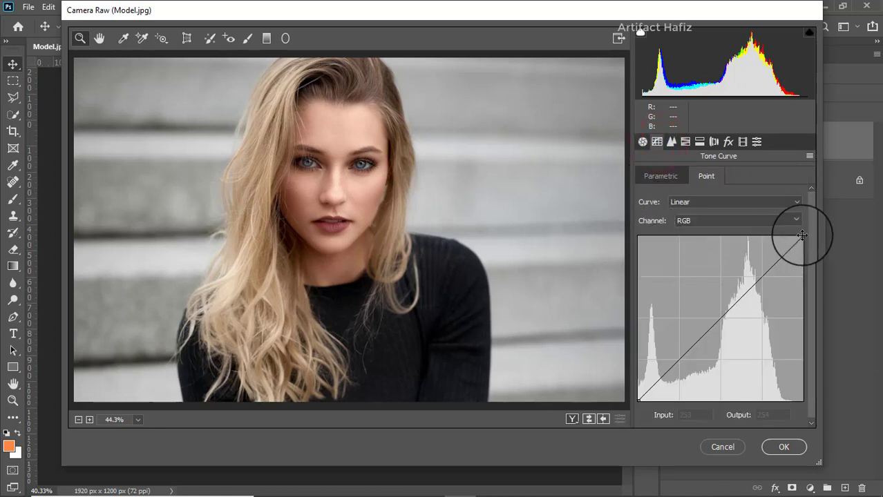
drag(801, 236, 792, 234)
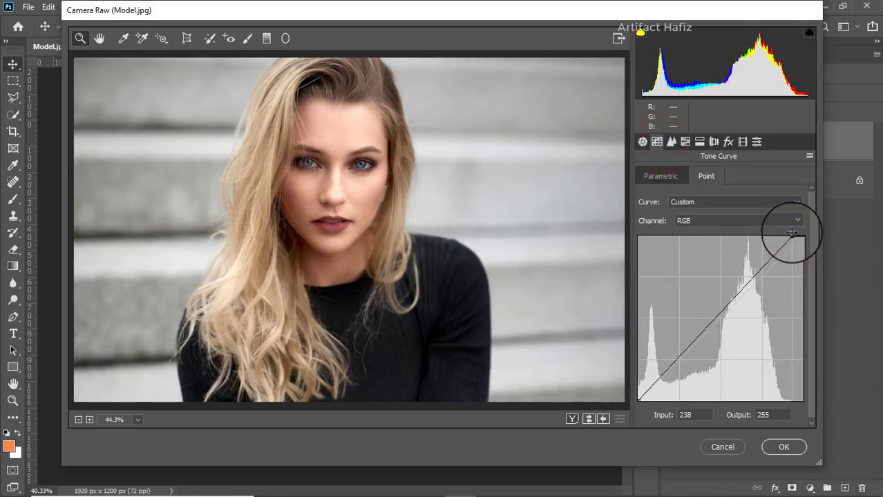
click(696, 219)
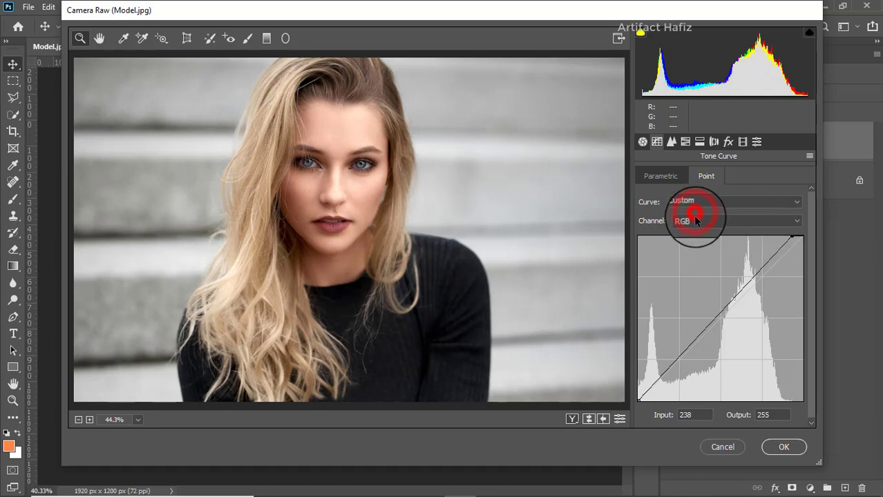
click(697, 243)
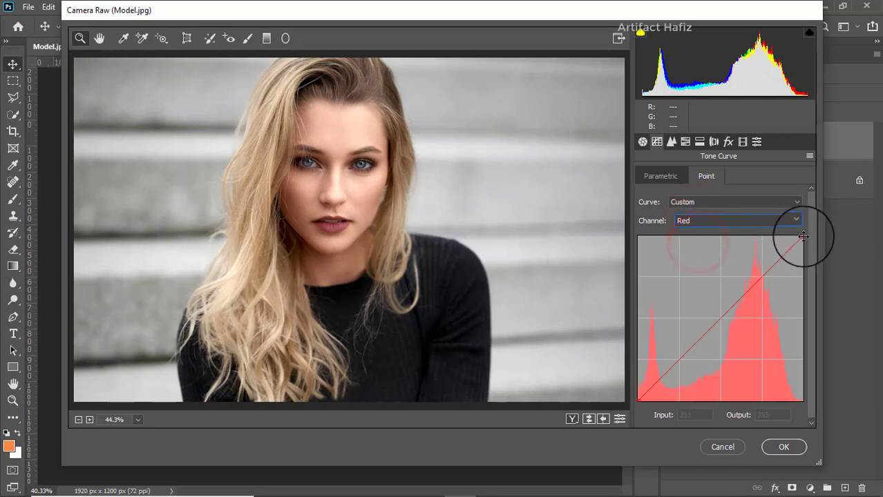
drag(802, 237, 800, 230)
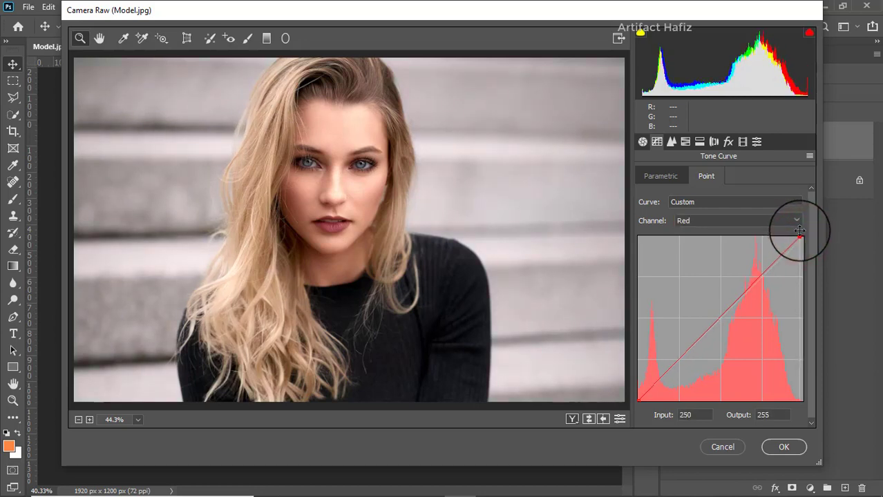
Step: Move the tone curve's white point to input 248 for Green and input 237 for Blue, both at output 255
click(763, 221)
click(733, 253)
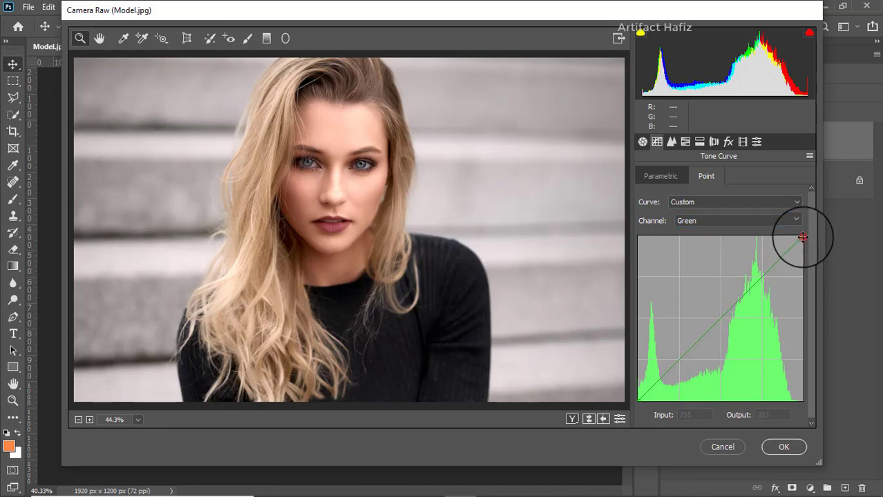
drag(802, 237, 797, 237)
click(731, 221)
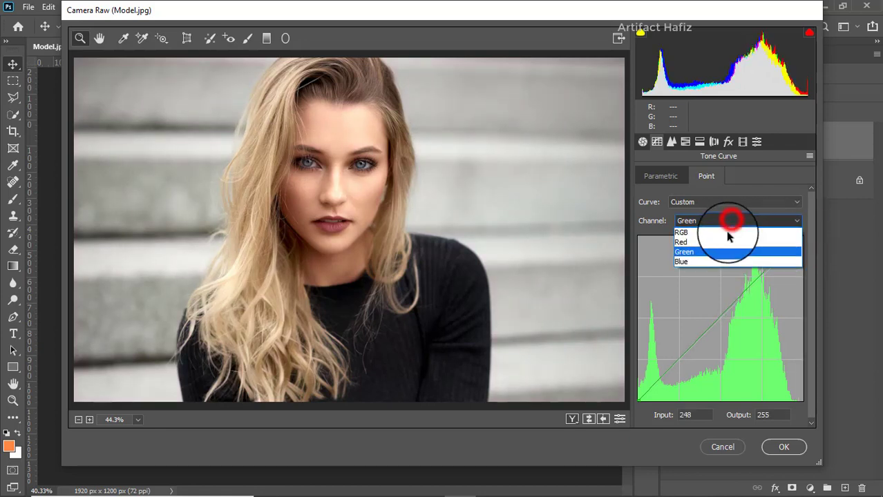
click(724, 261)
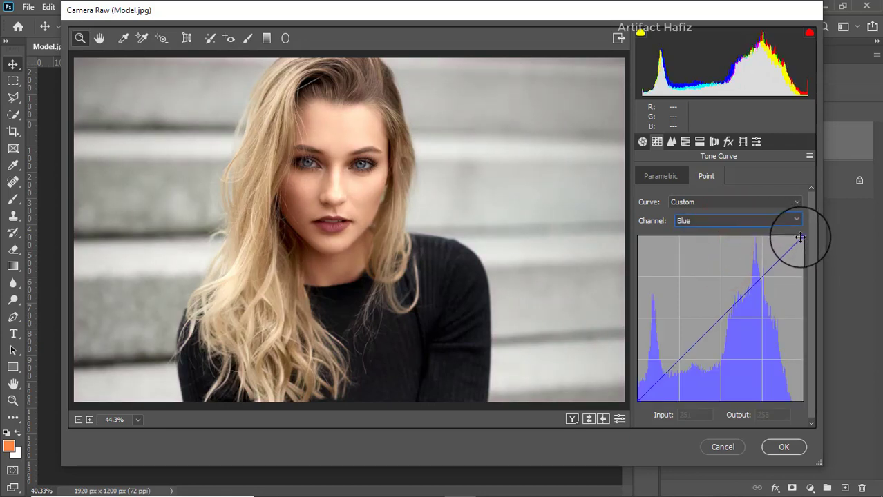
drag(800, 237, 791, 235)
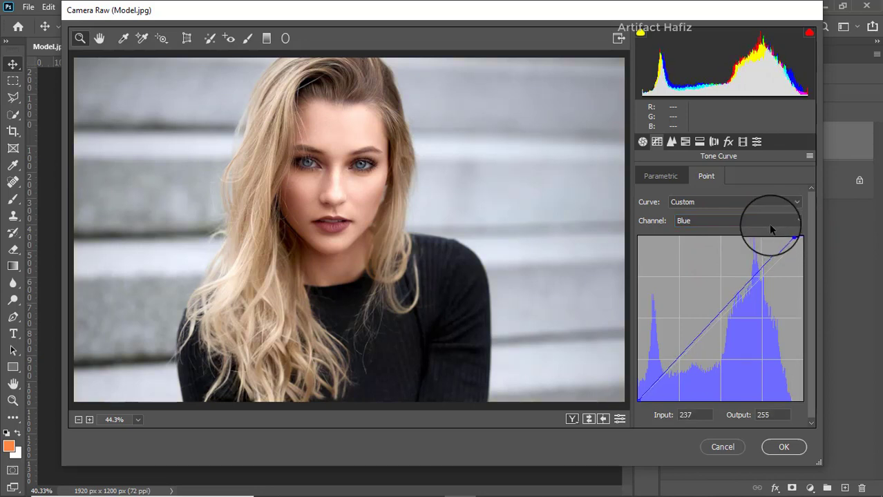
Step: Set the sharpening amount to 16 and the luminance noise reduction to 8
click(671, 141)
drag(643, 193, 660, 199)
drag(642, 302, 656, 316)
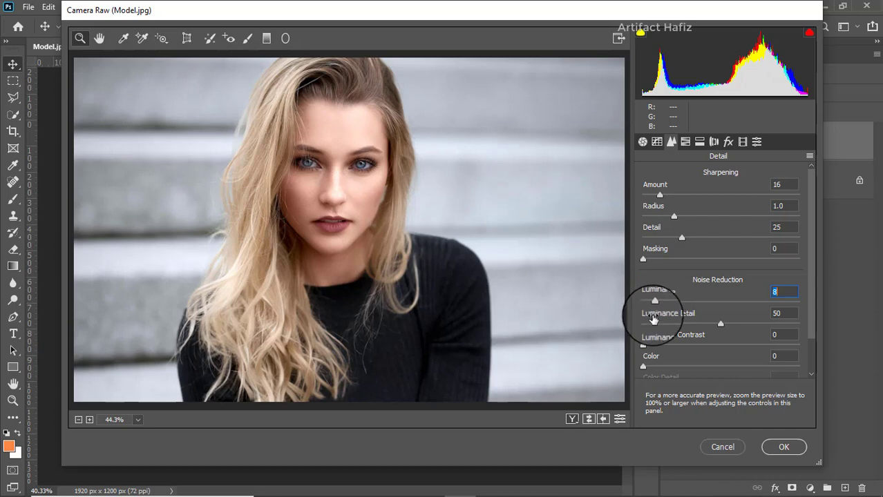
Step: Set the HSL saturation to Reds +18, Oranges +10, Yellows +38, Greens -64, Aquas +29 and Blues +24
click(686, 141)
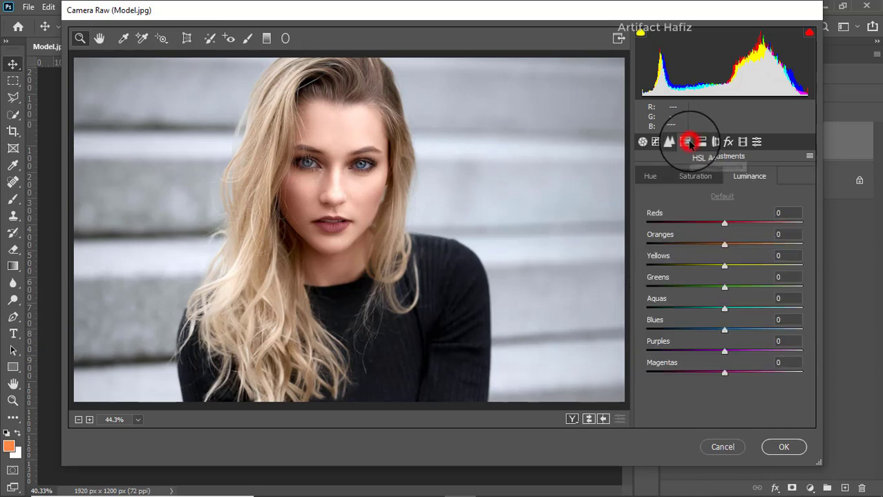
click(696, 176)
drag(724, 246, 738, 222)
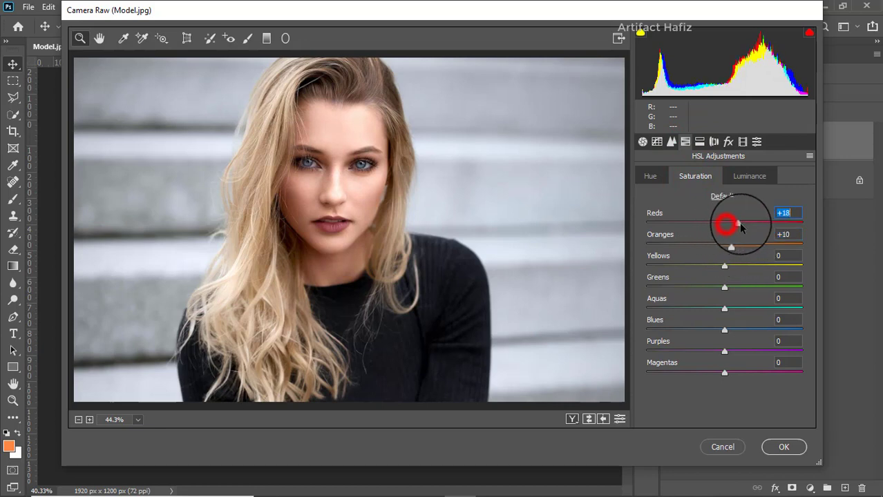
click(725, 267)
drag(740, 269, 743, 330)
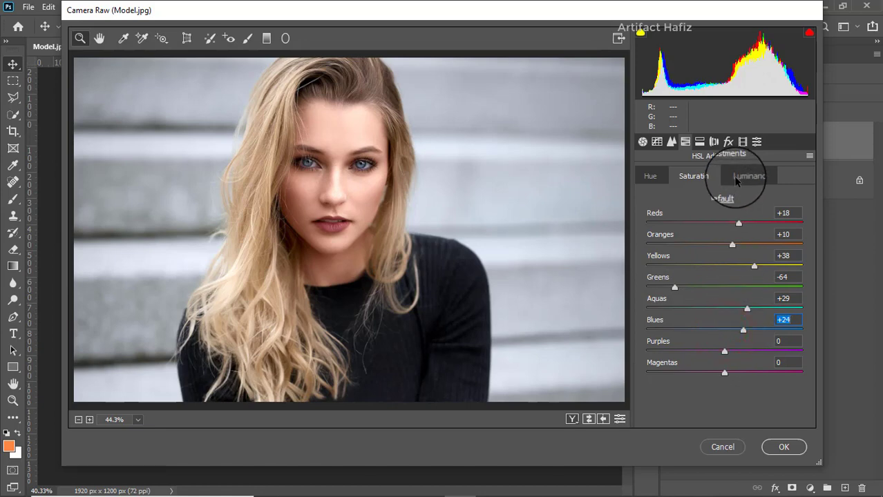
Step: Set the HSL luminance of the Reds to +34 and lower the luminance of the Yellows
click(735, 178)
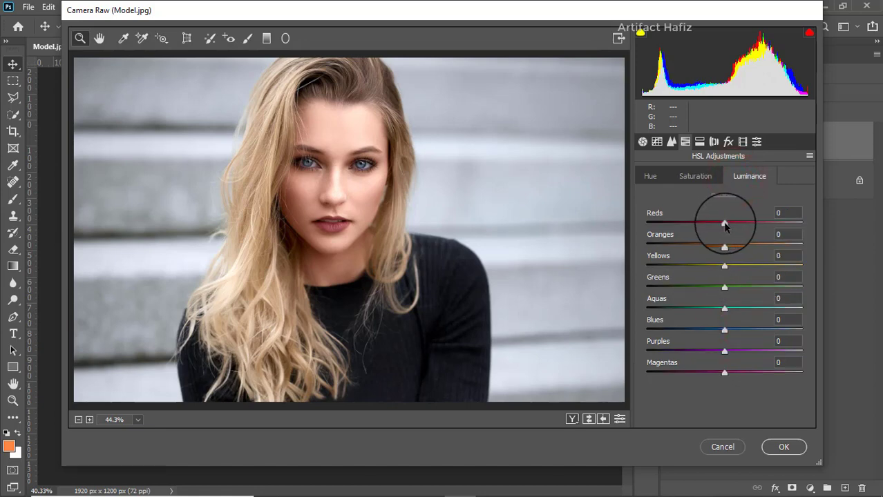
mouse_move(724, 223)
mouse_down()
mouse_move(741, 223)
mouse_move(720, 224)
mouse_up()
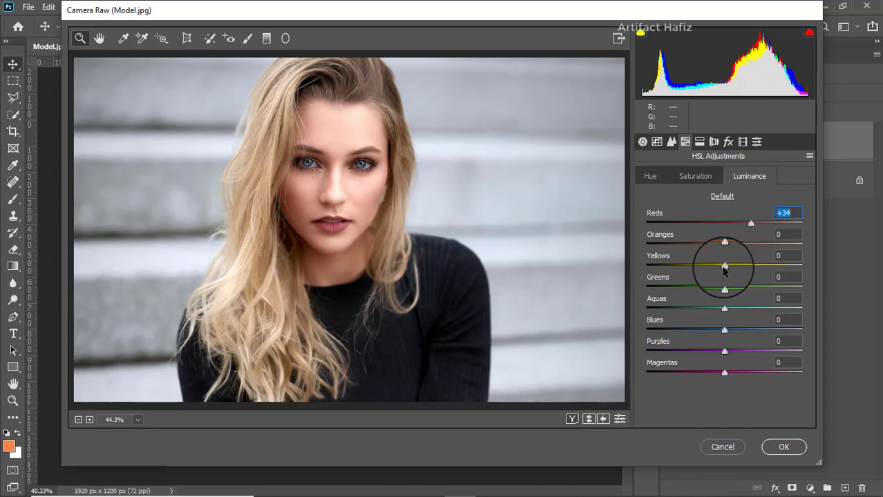
drag(724, 268, 708, 267)
Step: Set the HSL hue of both the Aquas and the Blues to -100
drag(724, 307, 600, 325)
click(648, 174)
drag(724, 330, 639, 333)
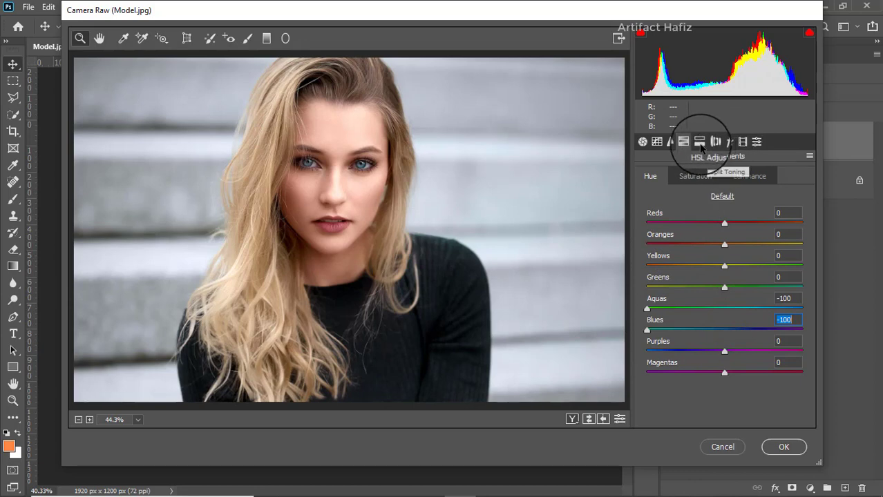
Step: Add a post-crop vignette with Amount -43, Midpoint 15, Roundness +66 and Feather 100
click(729, 142)
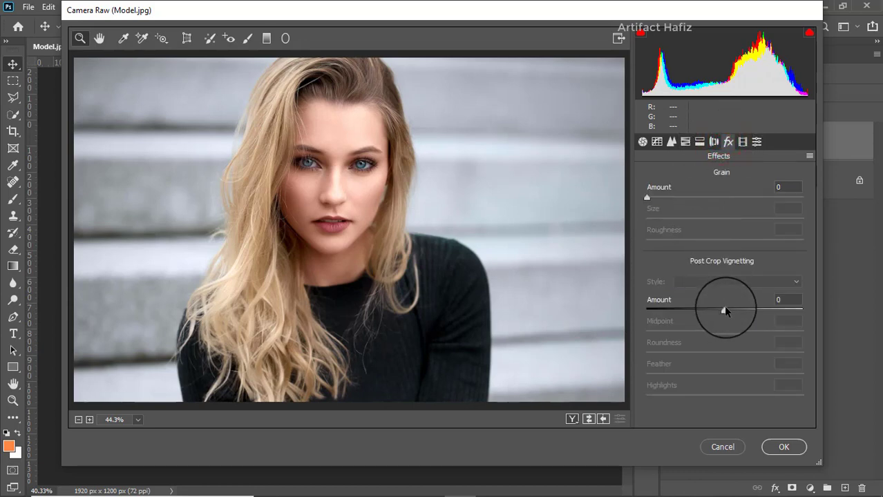
drag(724, 309, 700, 312)
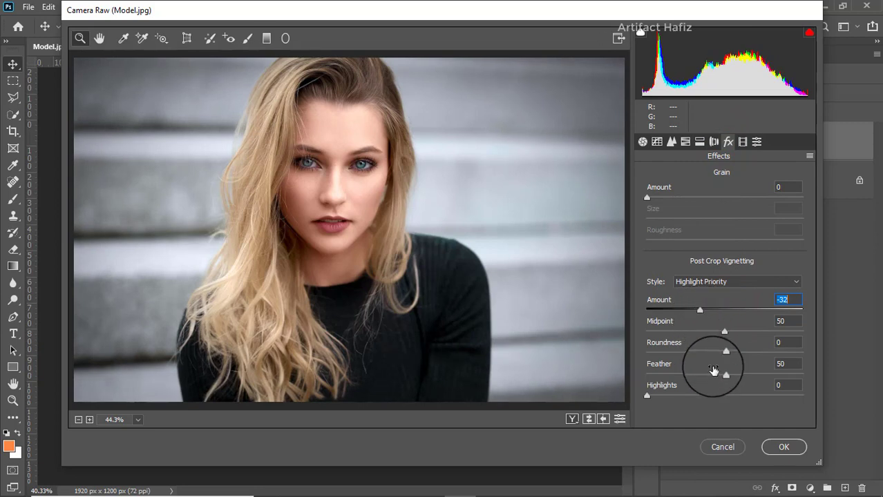
drag(725, 377, 808, 360)
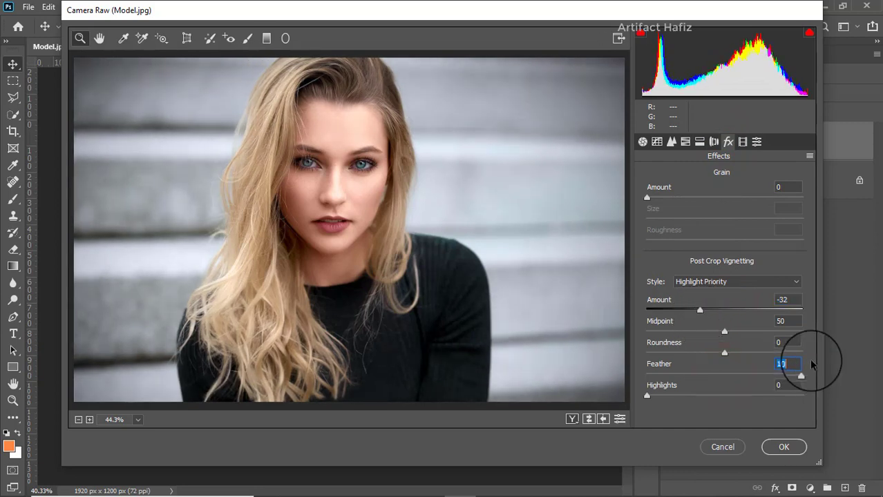
drag(724, 354, 776, 353)
drag(724, 332, 691, 309)
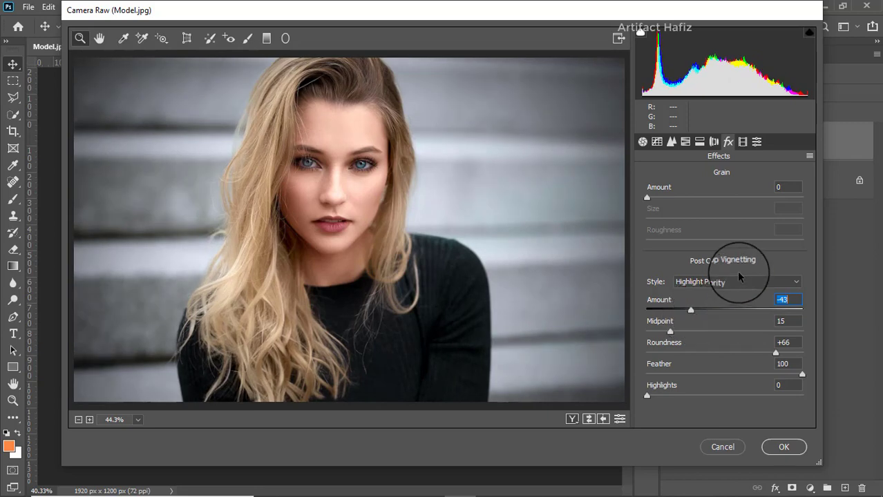
Step: Set the calibration saturation to +3 for the Red Primary and +5 for both the Green and Blue Primaries
click(743, 141)
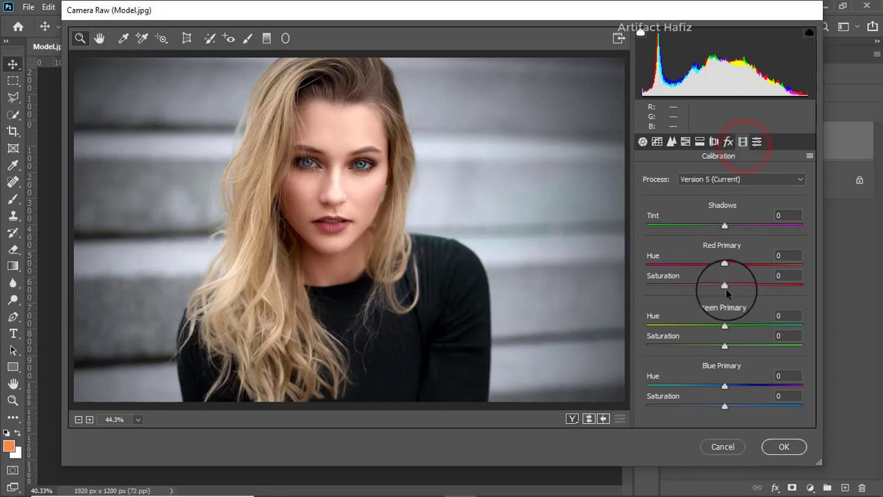
drag(724, 286, 727, 285)
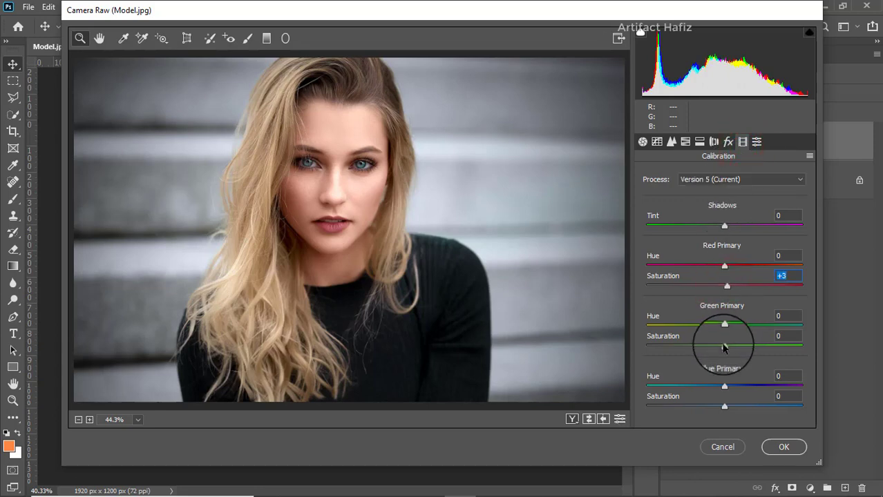
drag(724, 346, 728, 347)
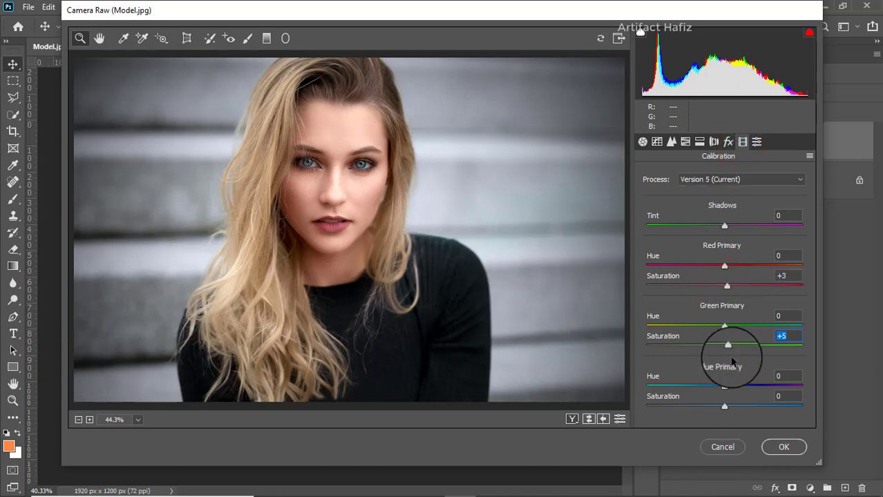
drag(724, 407, 730, 408)
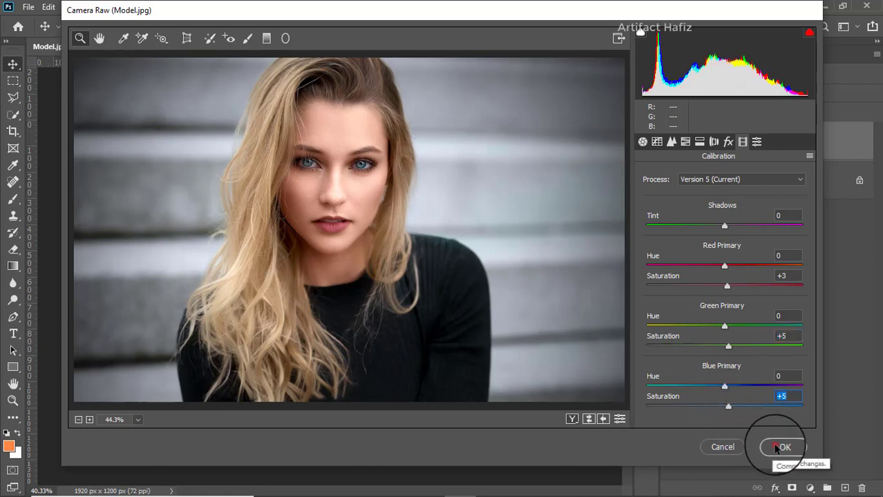
Step: Apply the Camera Raw changes and toggle the Background copy layer's visibility to compare it with the original
click(780, 447)
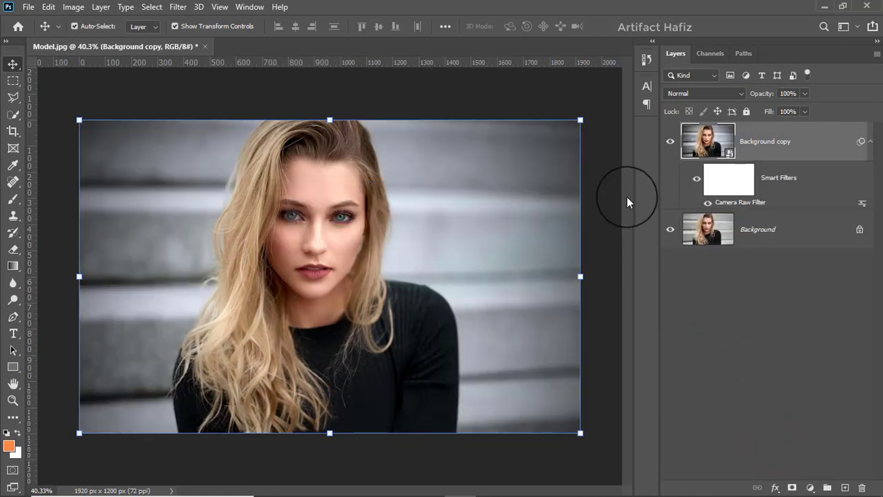
click(669, 142)
click(669, 142)
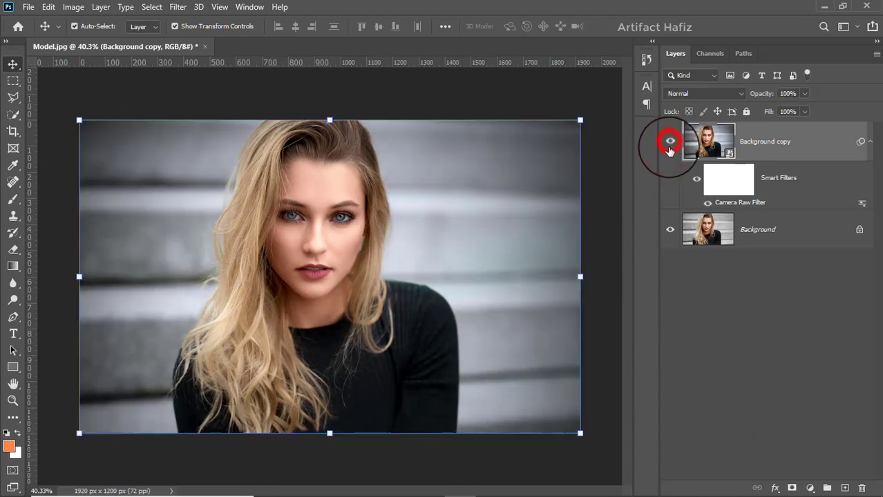
Step: Add a Color Lookup adjustment layer above the Background copy using the Soft_Warming.look 3DLUT file
click(810, 489)
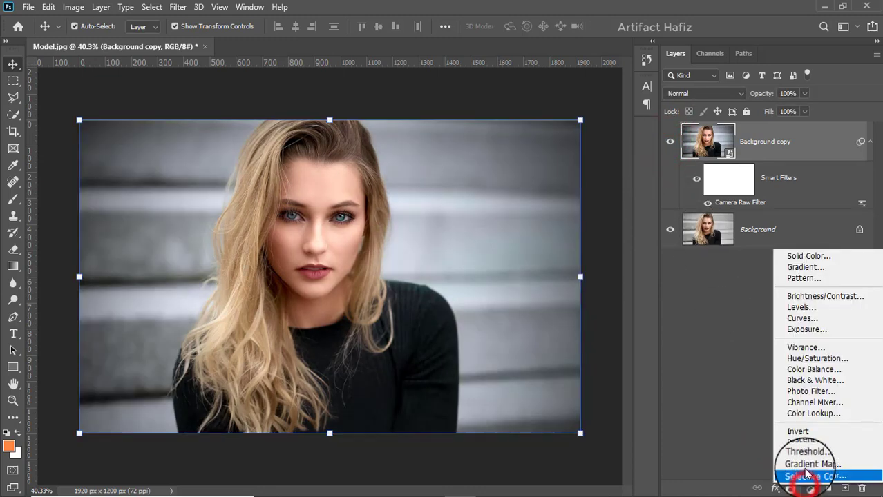
click(811, 414)
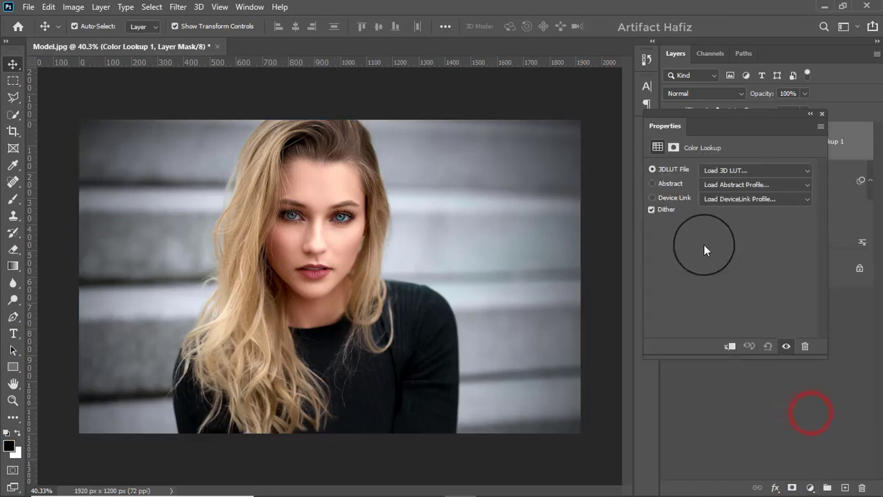
click(712, 170)
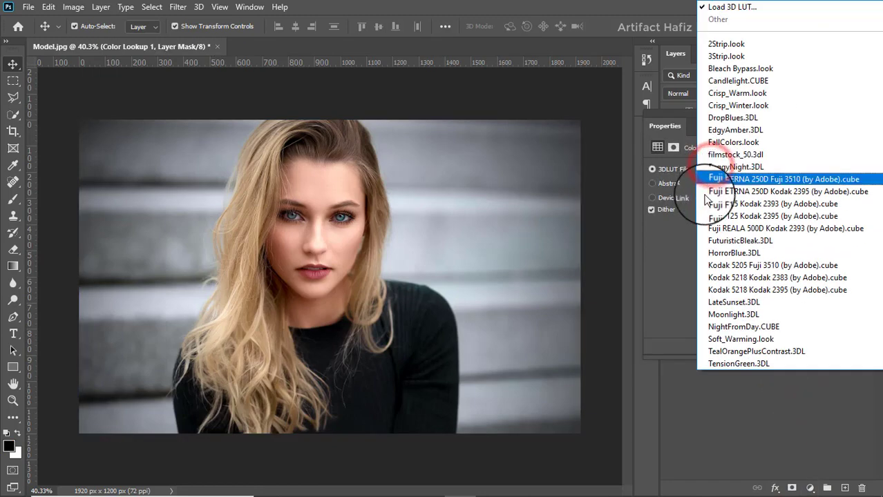
click(727, 338)
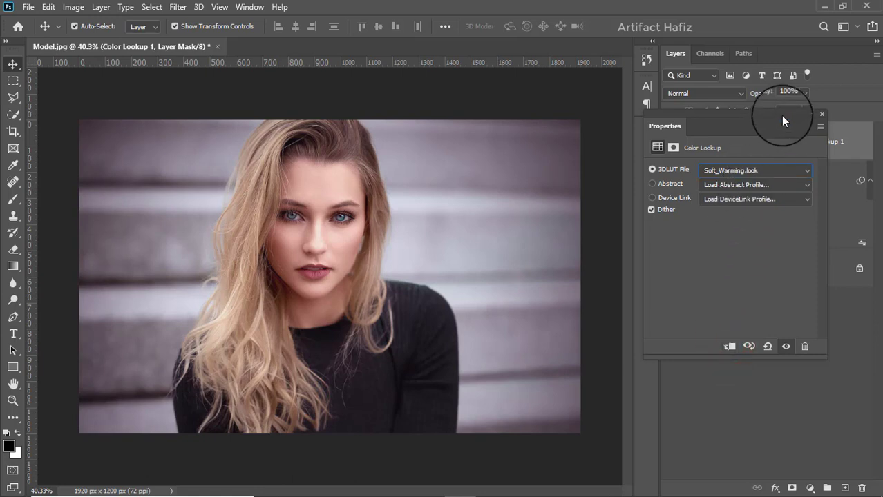
click(822, 115)
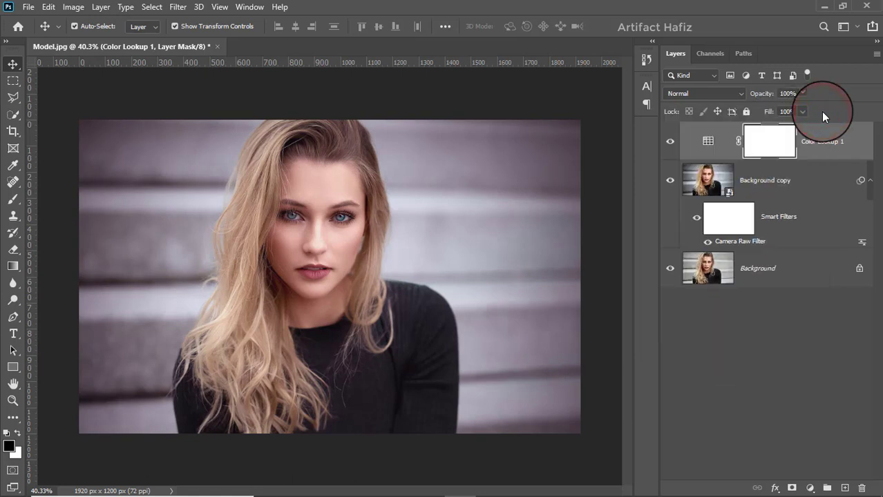
Step: Lower the opacity of the Soft_Warming Color Lookup layer to 22%
click(803, 93)
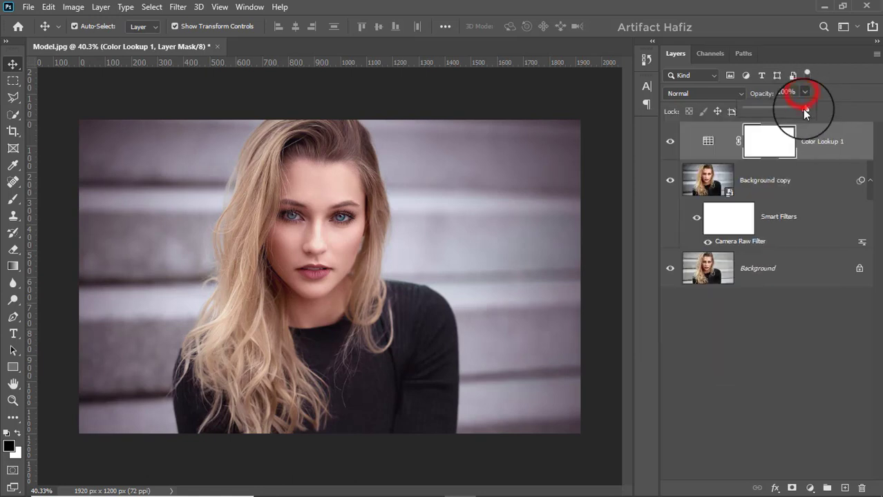
click(756, 111)
drag(756, 115, 759, 116)
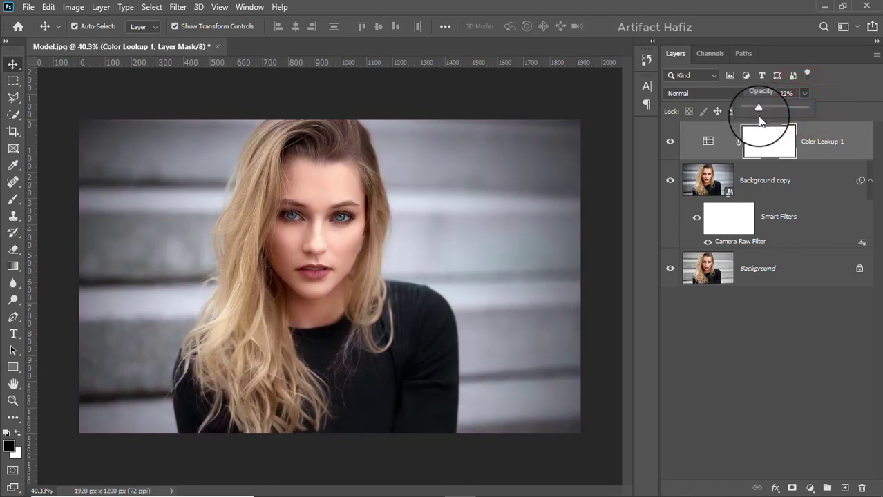
Step: Add a second Color Lookup adjustment layer using the Fuji F125 Kodak 2395 (by Adobe).cube 3DLUT file
click(809, 487)
click(796, 413)
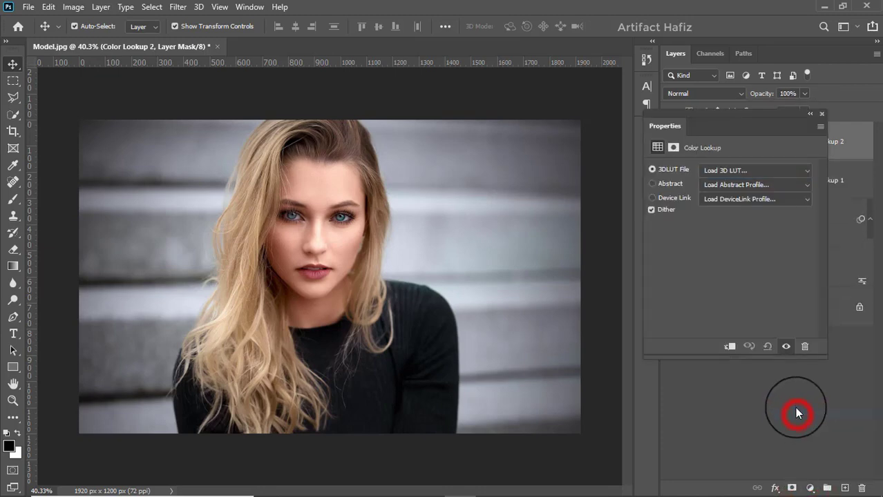
click(719, 173)
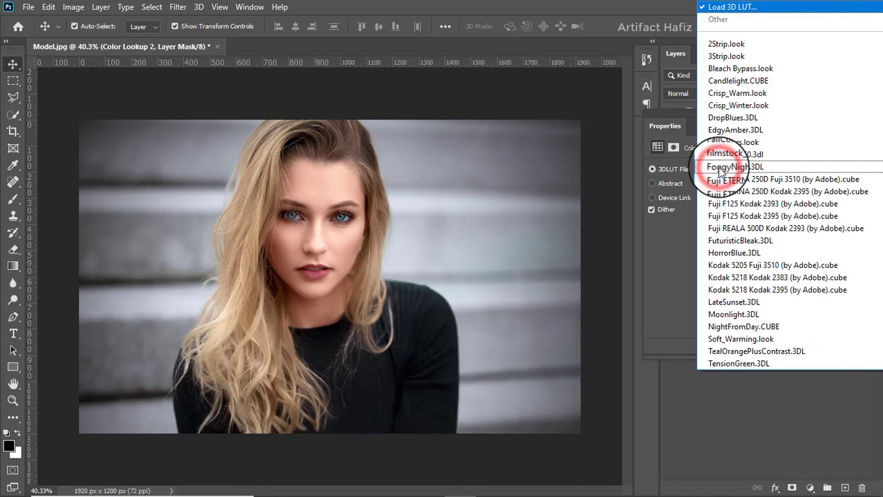
click(725, 215)
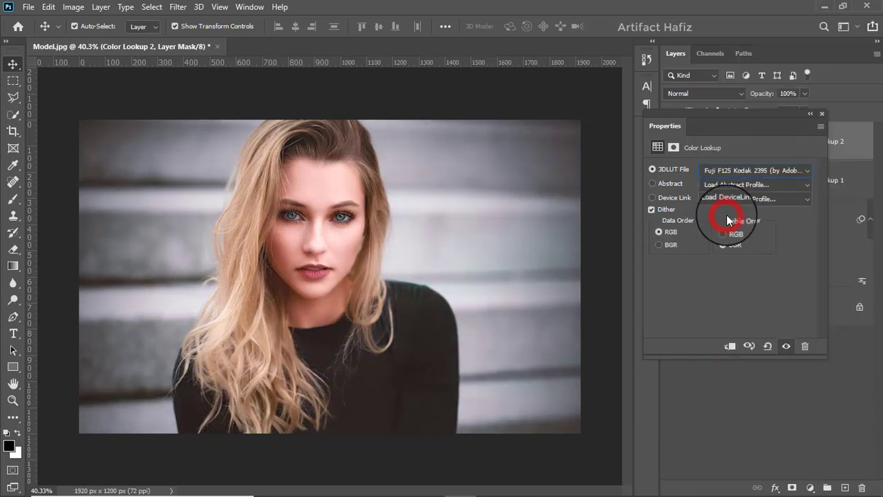
click(821, 114)
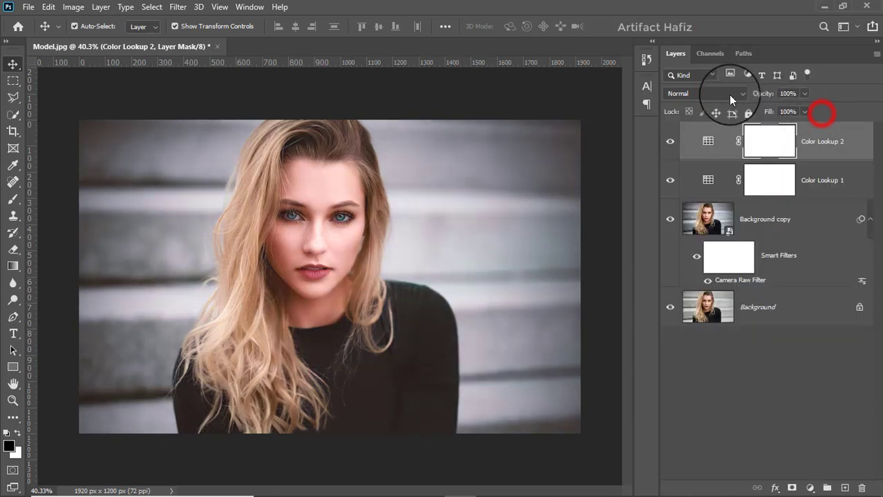
Step: Set the second Color Lookup layer's blend mode to Luminosity and its opacity to 32%
click(722, 94)
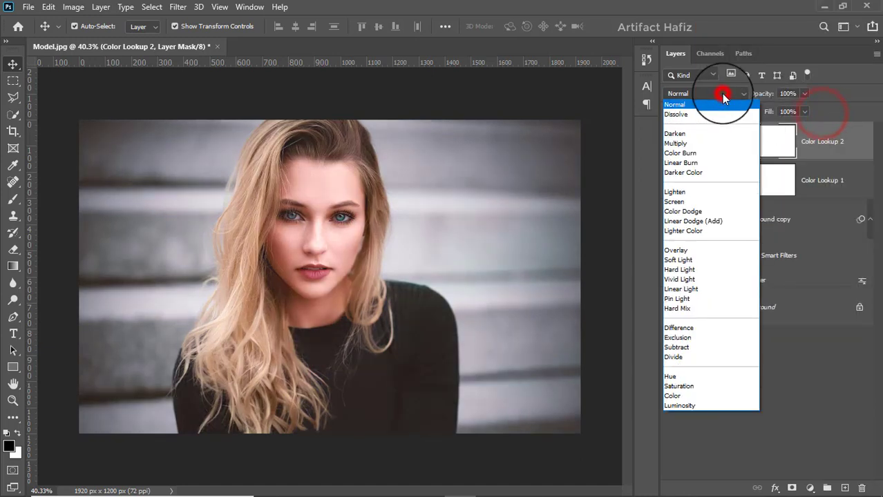
click(674, 405)
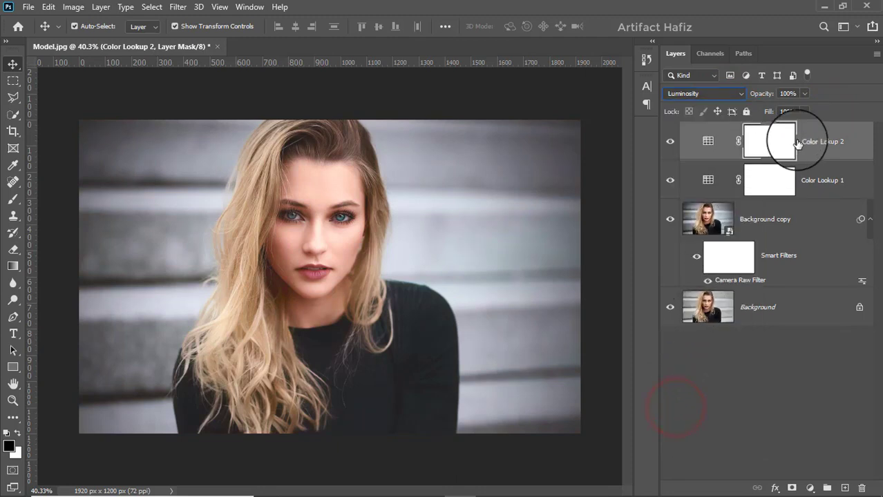
drag(804, 113, 765, 116)
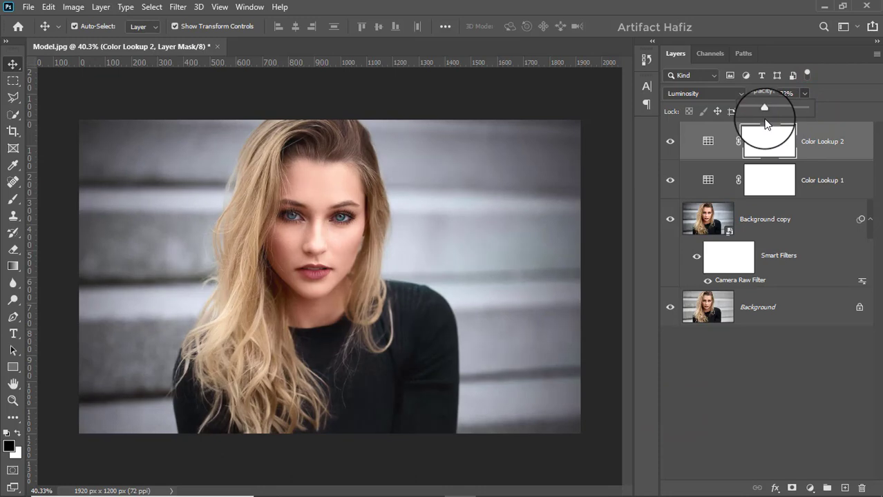
Step: Add a Curves adjustment layer, anchor the RGB curve at the lower quarter point and slightly raise it at the upper quarter point
click(809, 487)
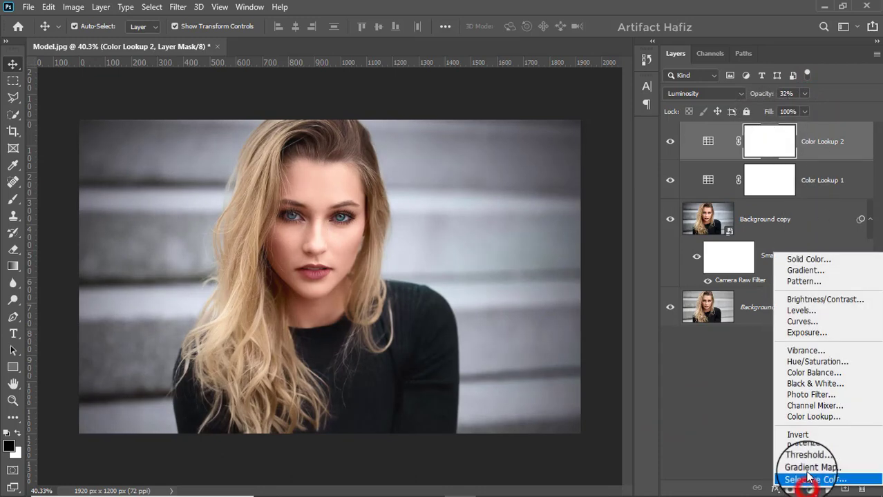
click(794, 321)
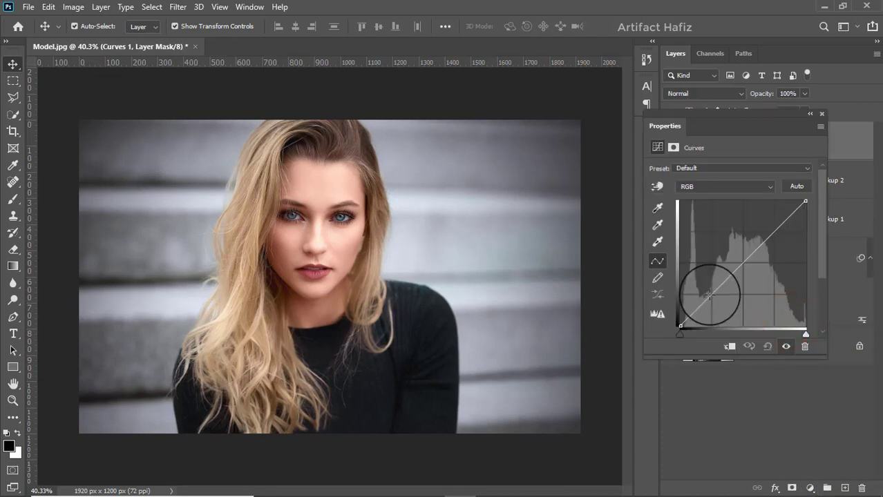
click(710, 295)
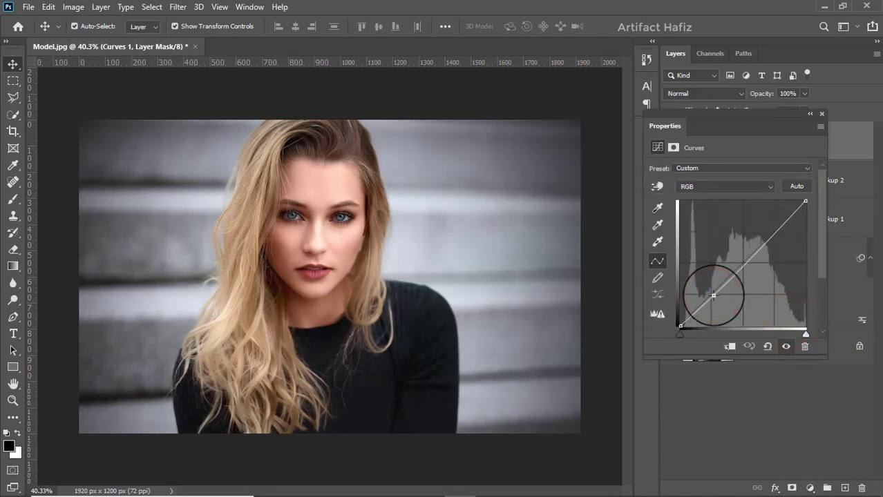
drag(714, 295, 711, 293)
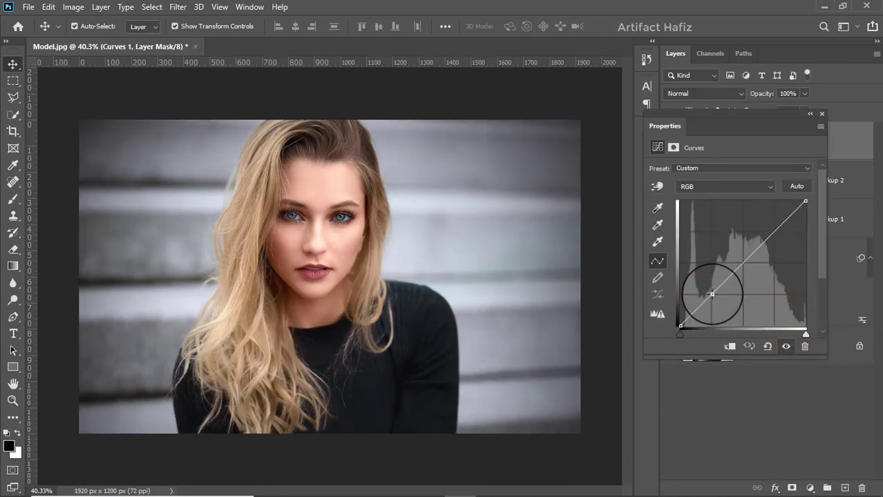
click(772, 231)
drag(773, 230, 771, 227)
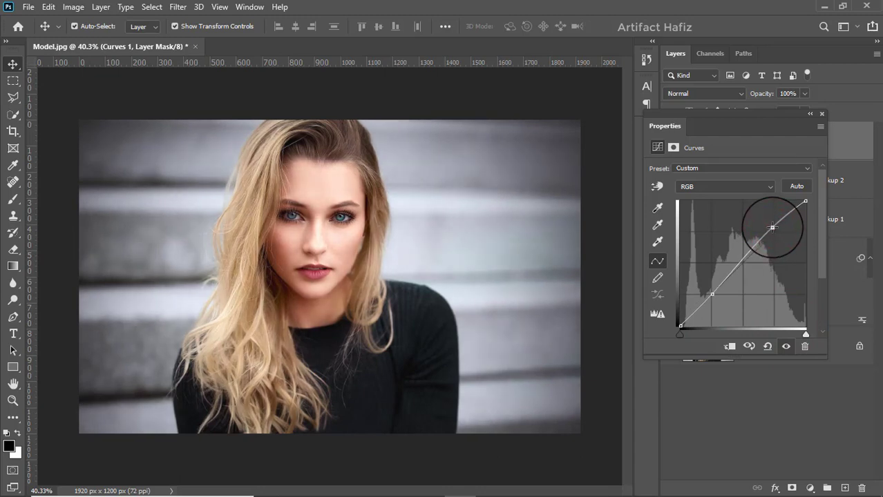
click(820, 116)
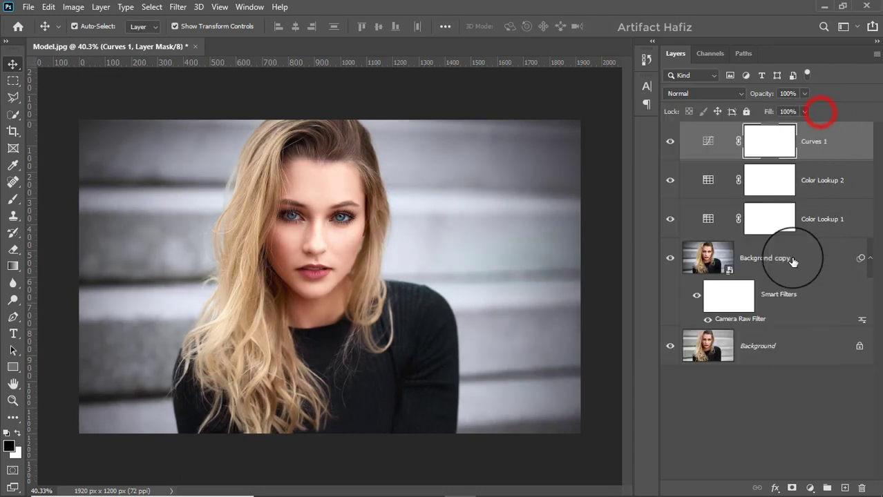
Step: Add a Levels adjustment layer and set its RGB black input level to 2
click(814, 488)
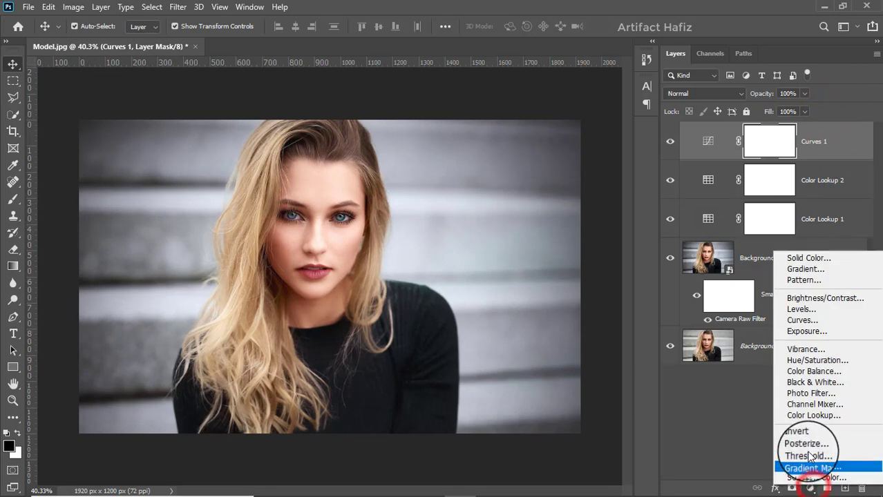
click(800, 311)
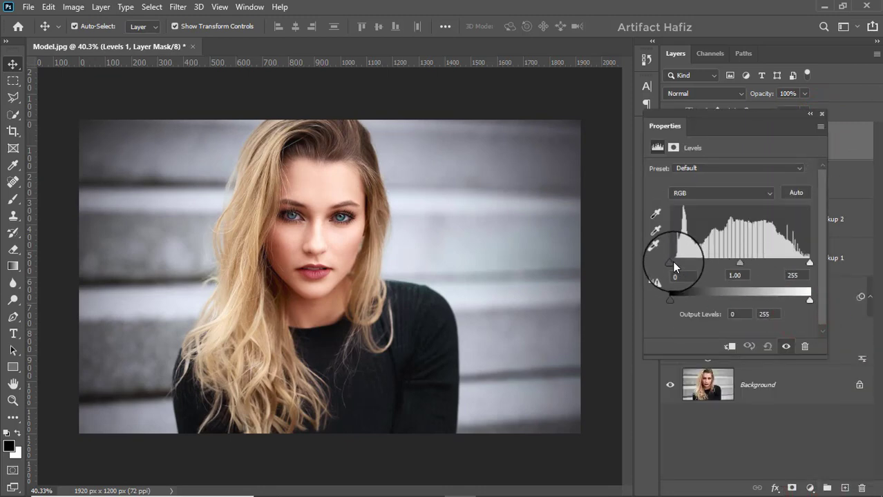
drag(669, 263, 672, 263)
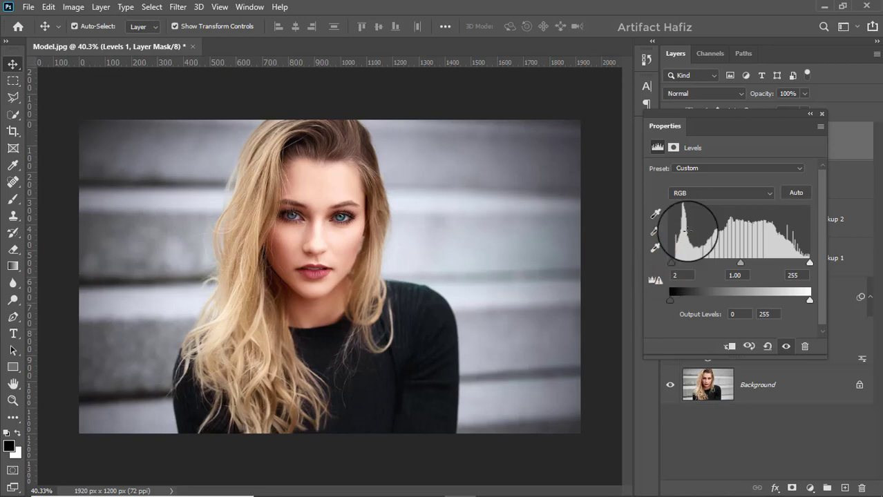
click(821, 114)
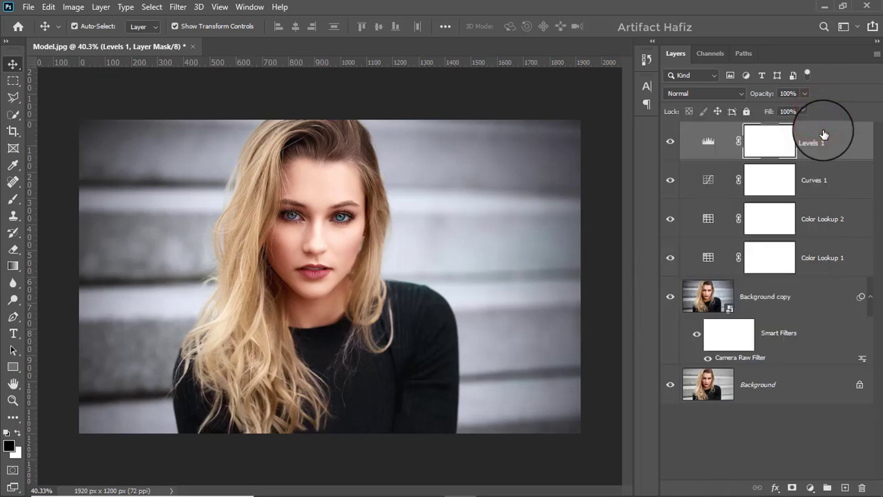
Step: Stamp all visible layers into a new top layer and convert it for smart filters
key(ctrl+alt+shift+e)
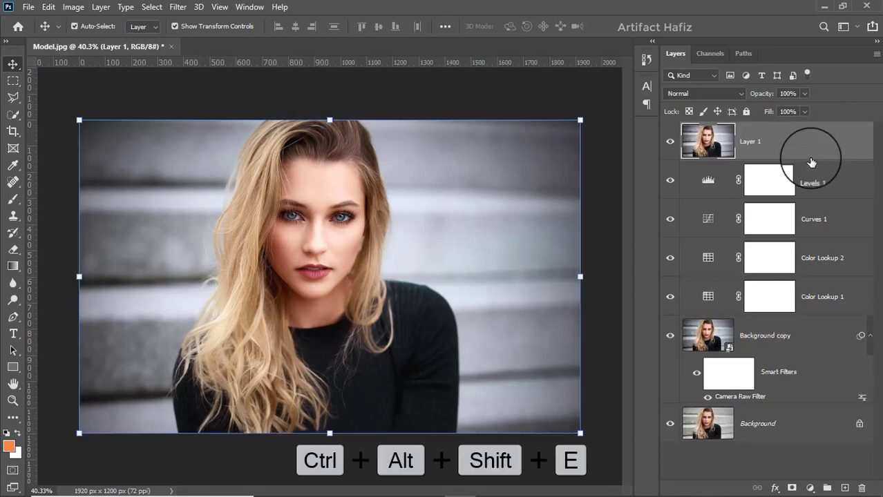
click(177, 7)
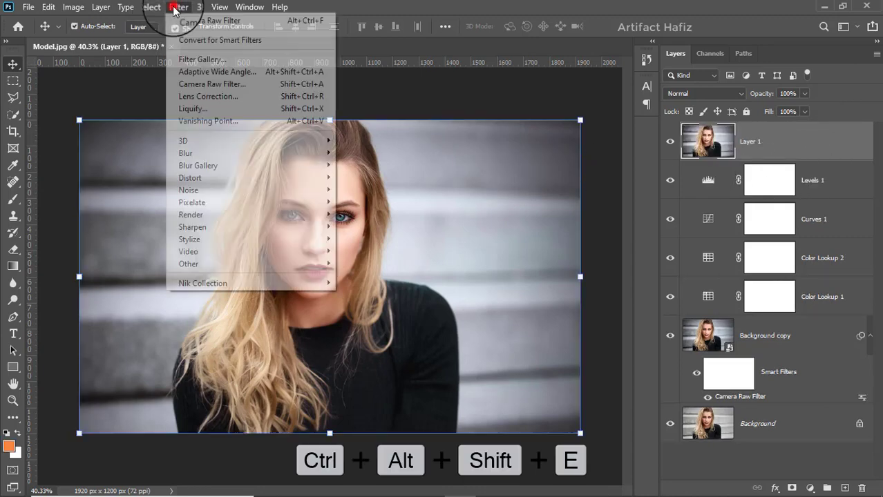
click(181, 40)
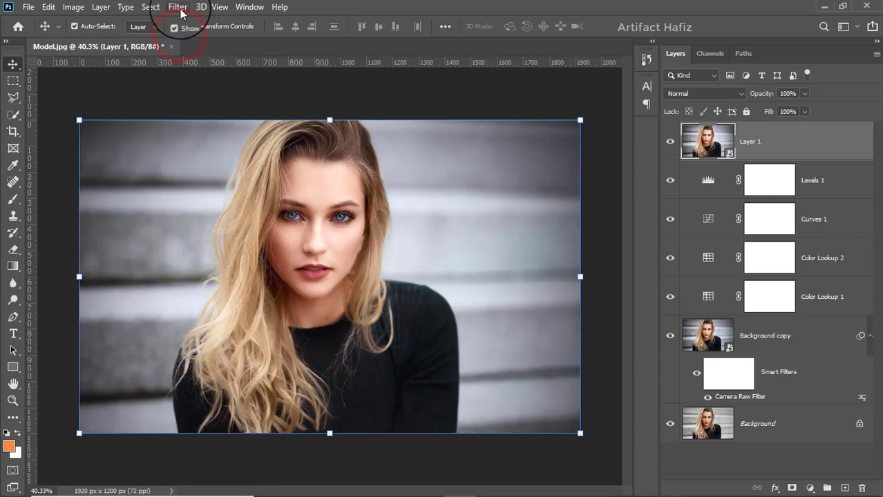
Step: Apply the Camera Raw filter to the stamped layer with Exposure -0.65, Whites +3 and Shadows +33
click(177, 7)
click(187, 85)
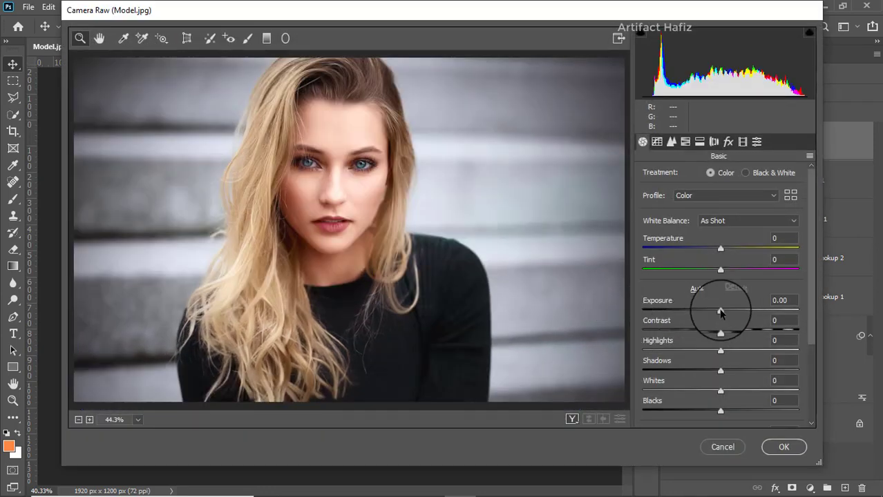
drag(720, 312, 712, 316)
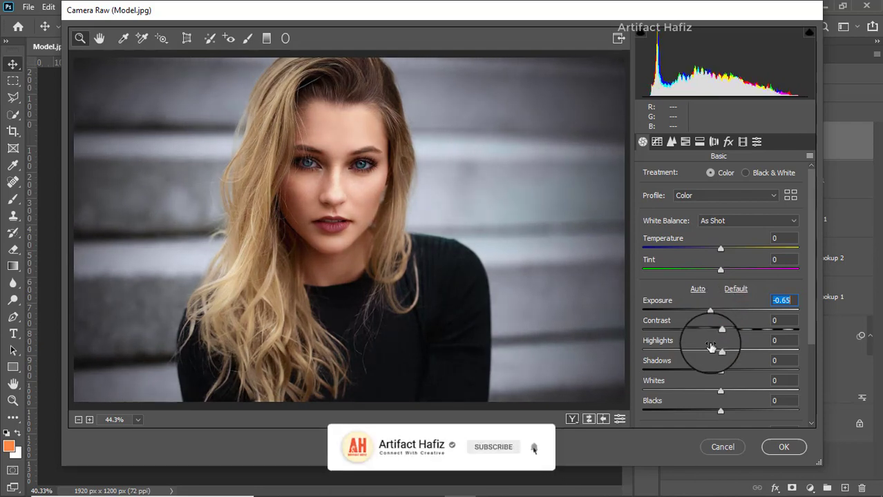
drag(721, 391, 728, 395)
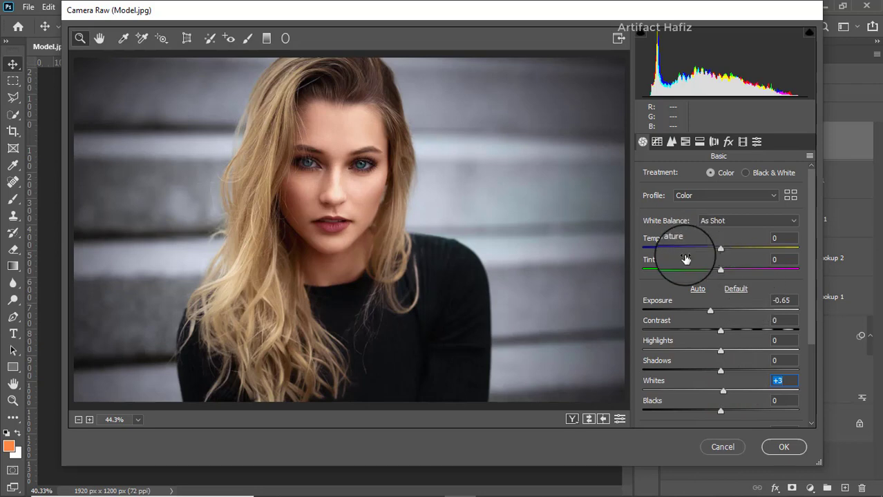
scroll(712, 328, down, 1)
scroll(712, 328, down, 2)
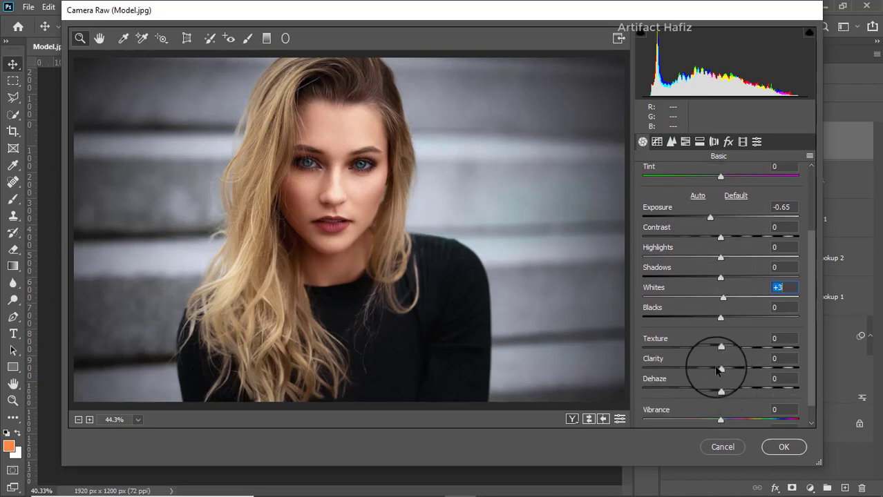
drag(721, 277, 746, 277)
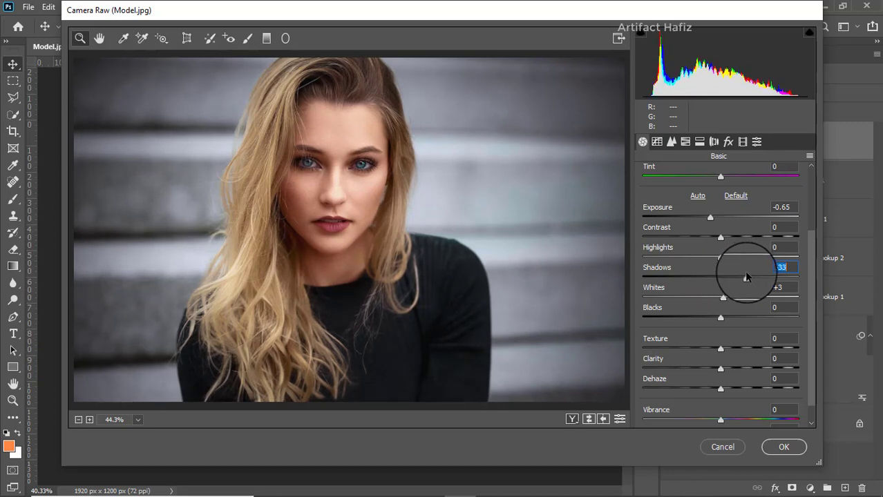
click(774, 447)
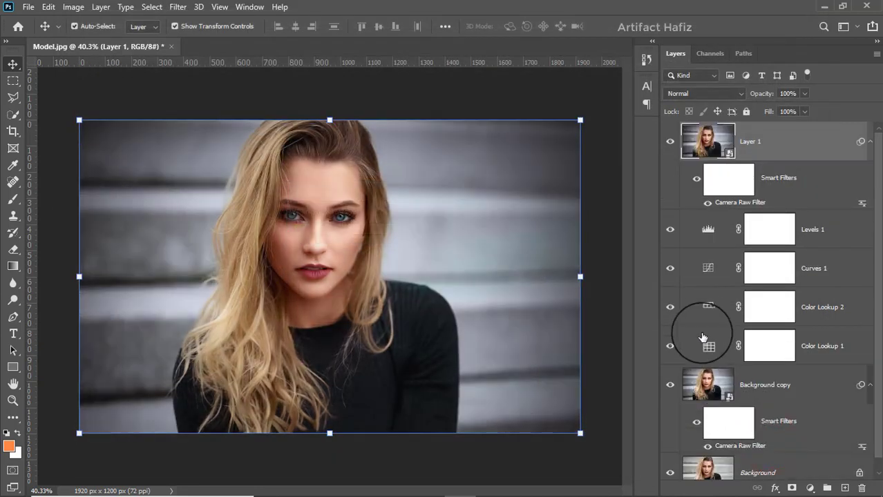
Step: Toggle the visibility of all layers above the Background to compare the graded photo with the original
scroll(712, 325, down, 1)
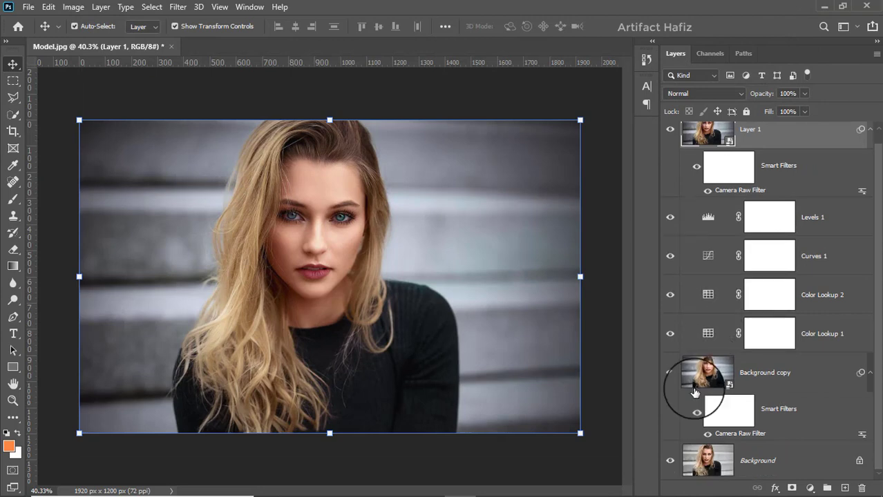
alt+click(670, 463)
alt+click(670, 462)
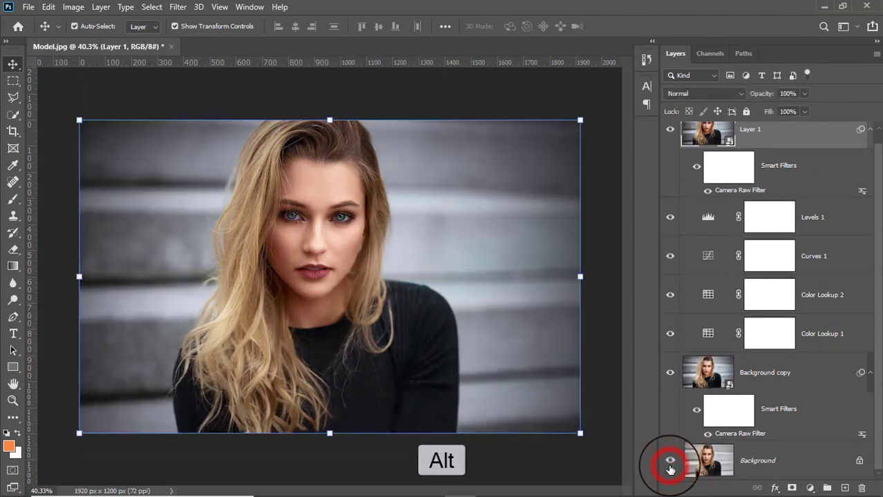
alt+click(670, 463)
alt+click(670, 463)
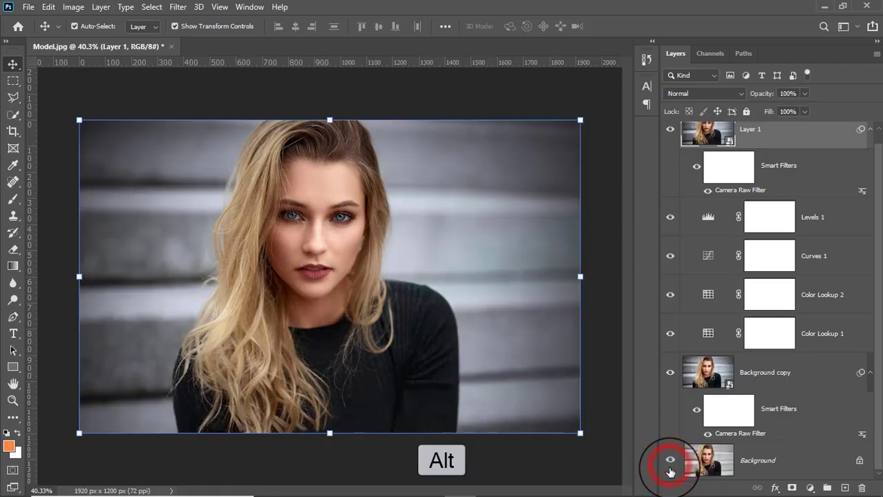